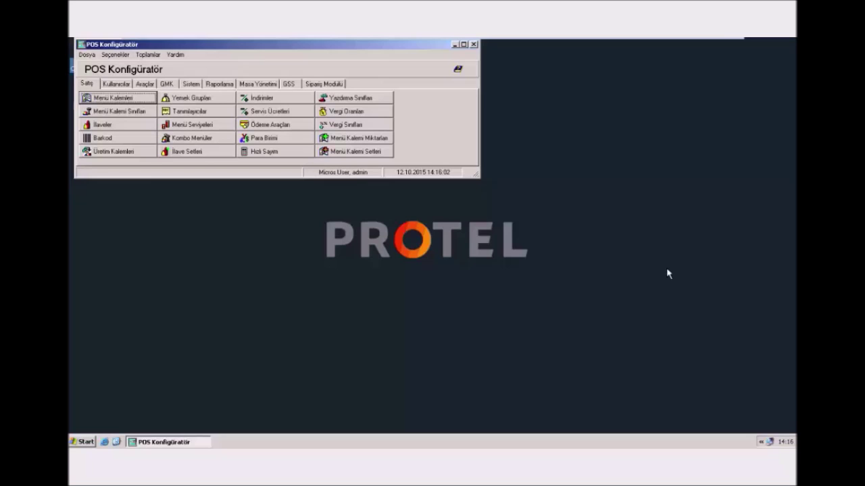
# - Open the Tanımlayıcılar definitions, show the Menü Kalemi SLU list from KAHVALTI, and widen the touchscreen style column
pyautogui.click(197, 113)
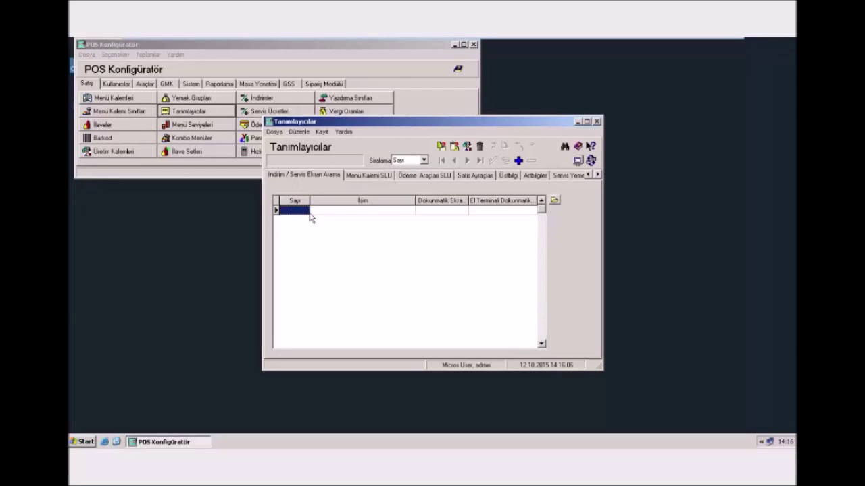
pyautogui.click(368, 175)
pyautogui.click(336, 249)
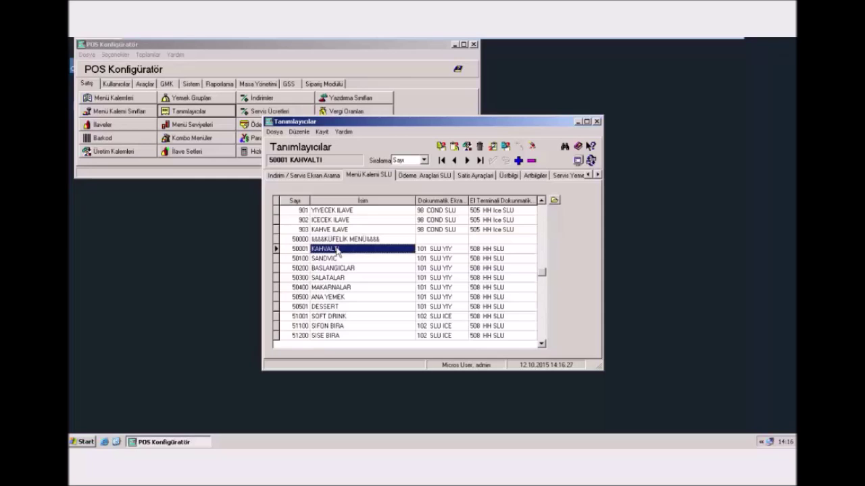
pyautogui.moveTo(468, 201); pyautogui.dragTo(491, 200)
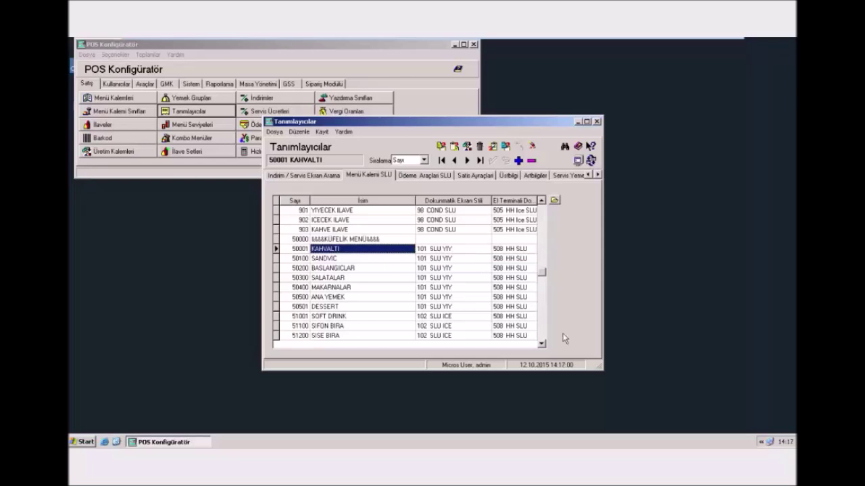
# - Review the drink entries in the Menü Kalemi SLU list, including KIRMIZI SARAPLAR, and close the definitions
pyautogui.click(544, 345)
pyautogui.click(544, 345)
pyautogui.click(544, 346)
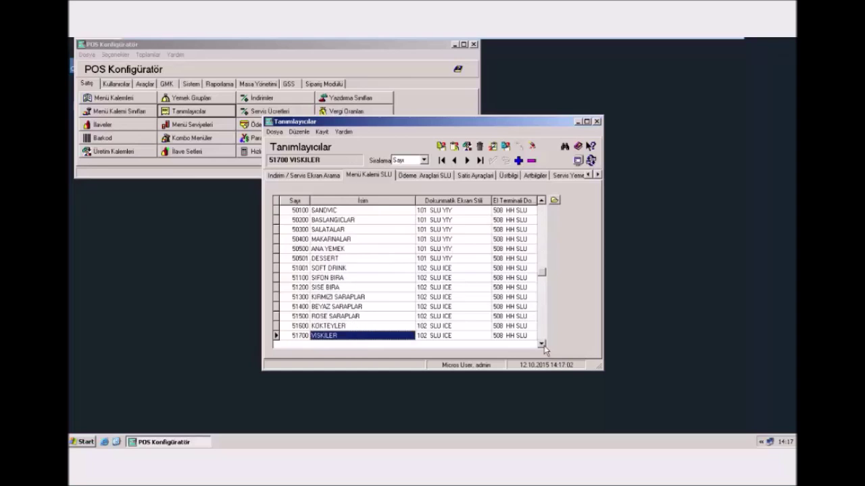
pyautogui.click(544, 345)
pyautogui.click(371, 270)
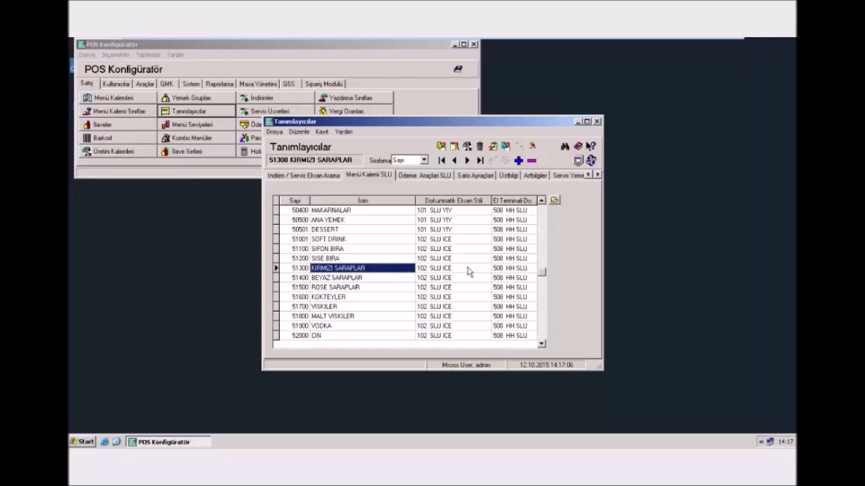
pyautogui.click(598, 123)
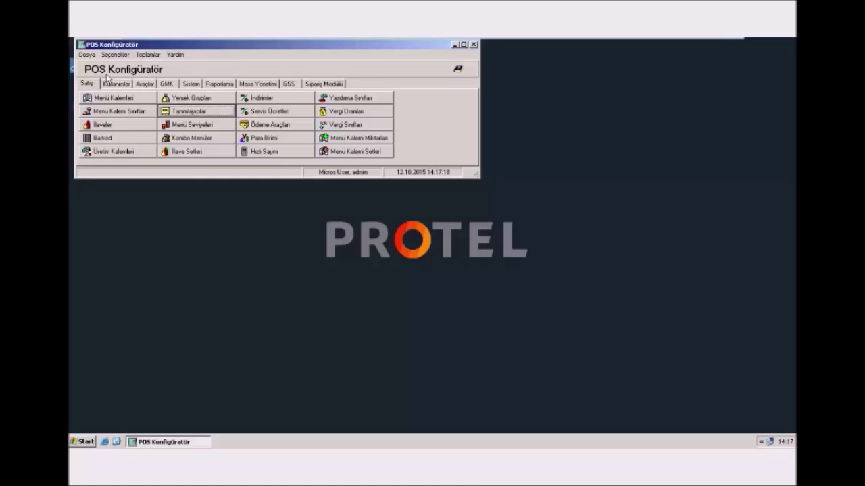
# - Open the SLU/Ekran Grubu settings, view the TATLILAR and YIYECEK groups, and move the window aside
pyautogui.click(143, 83)
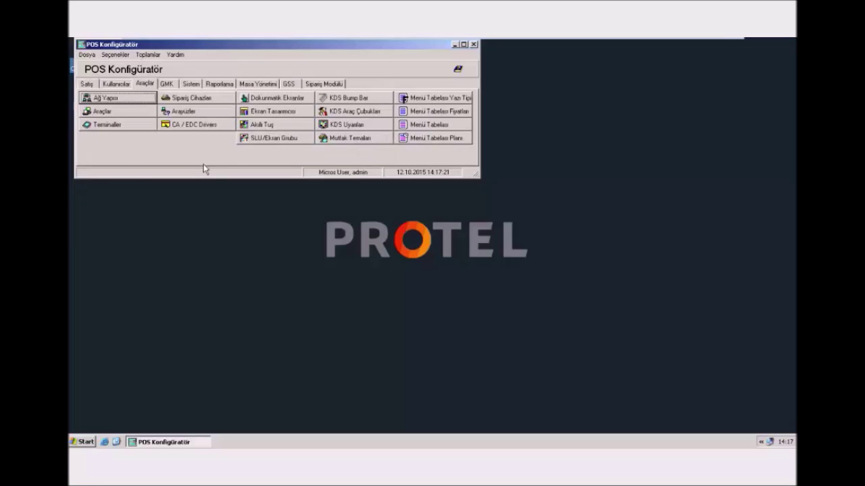
pyautogui.click(262, 138)
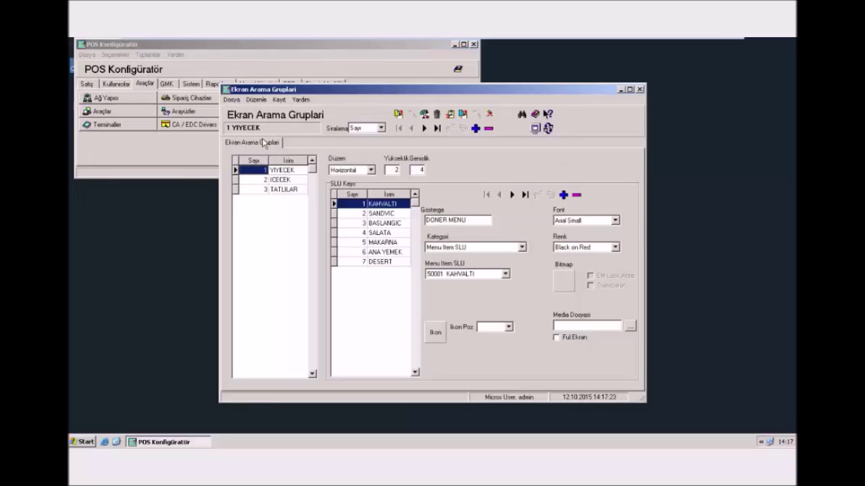
pyautogui.click(286, 189)
pyautogui.click(283, 172)
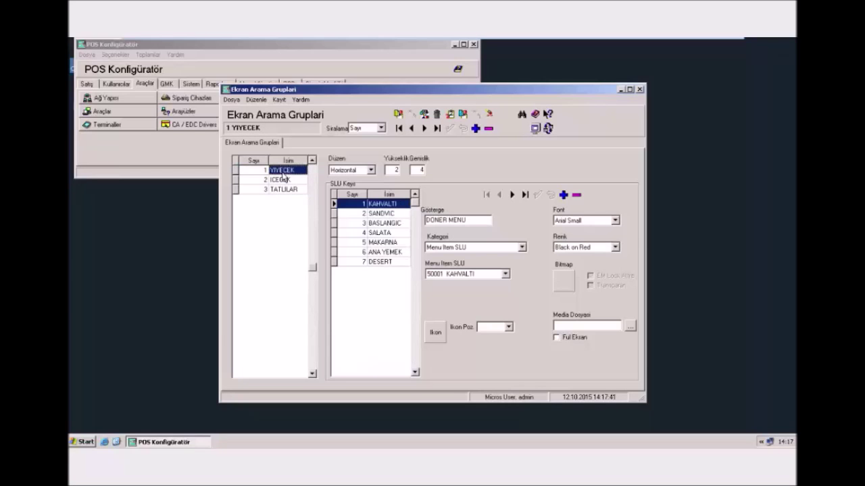
pyautogui.moveTo(326, 93); pyautogui.dragTo(459, 91)
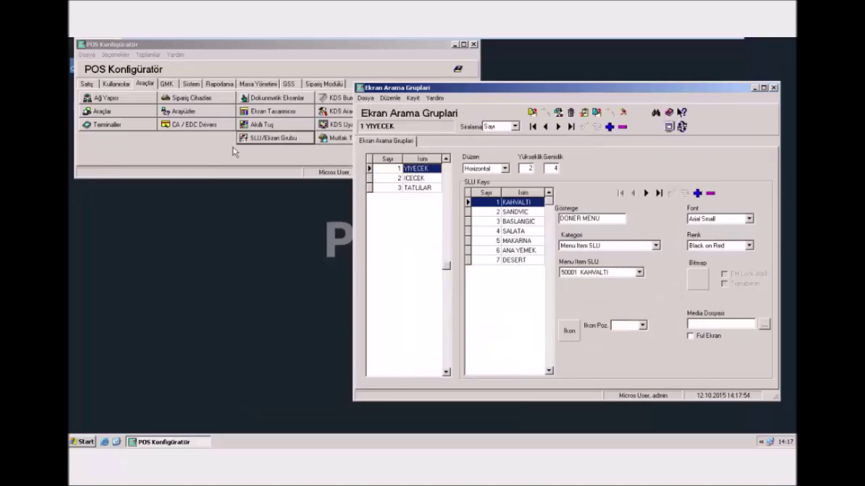
# - In the Ekran Tasarımcısı, inspect which SLU group the YIYECEK area of screen 10 YIYECEK EKR uses, and close the designer
pyautogui.click(257, 115)
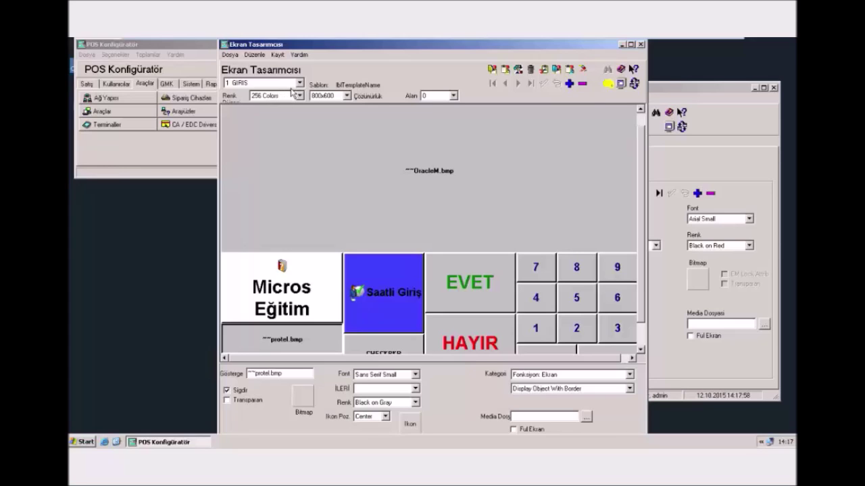
pyautogui.click(299, 82)
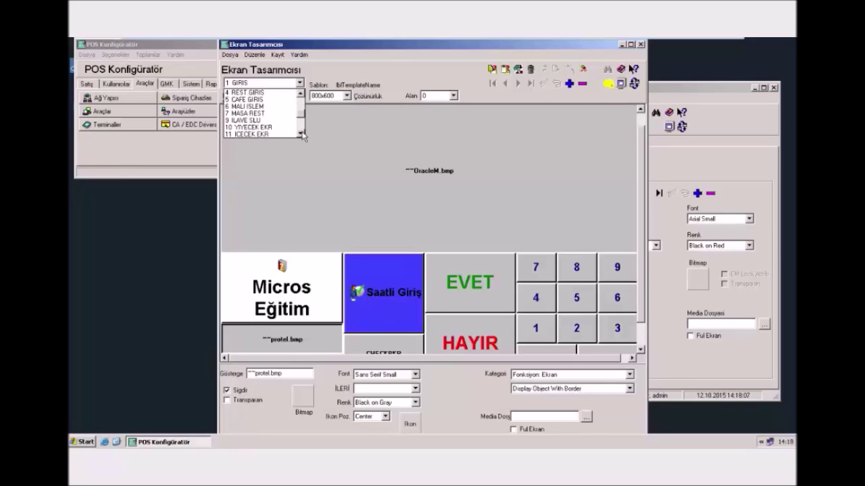
pyautogui.click(271, 128)
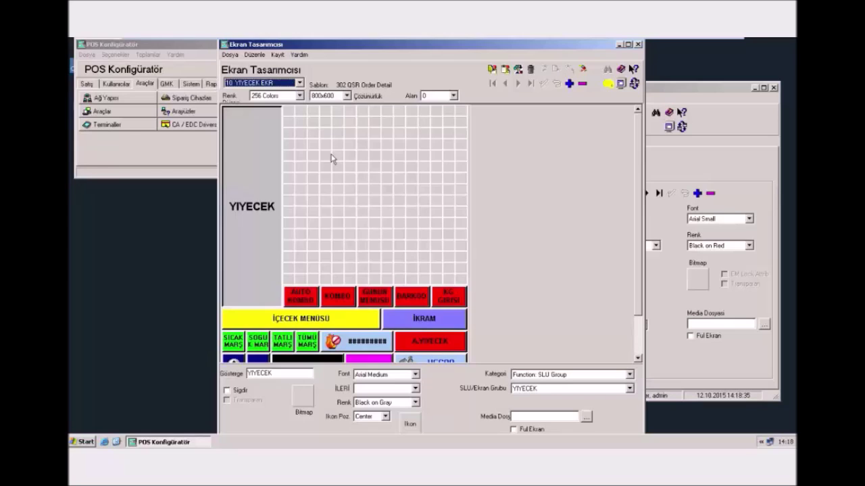
pyautogui.click(250, 179)
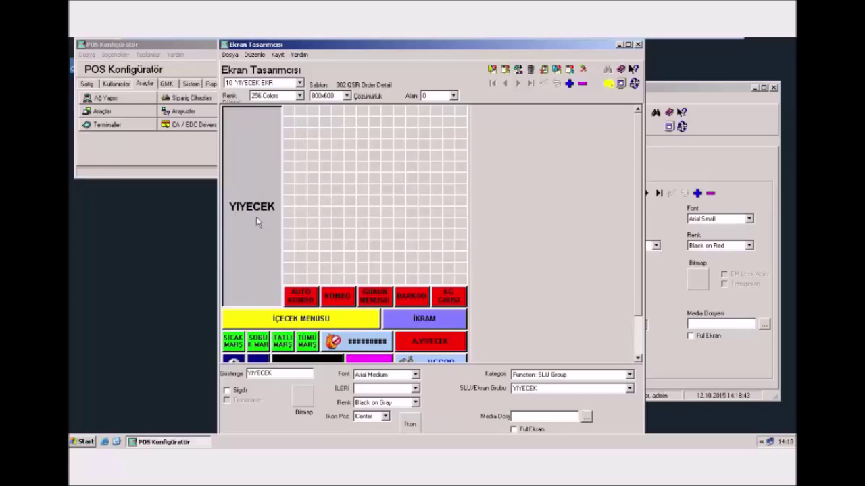
pyautogui.click(540, 391)
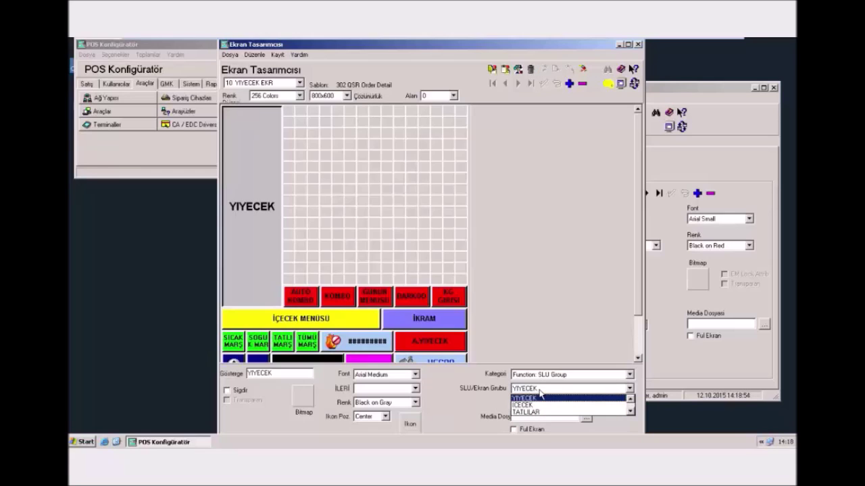
pyautogui.click(540, 398)
pyautogui.click(638, 44)
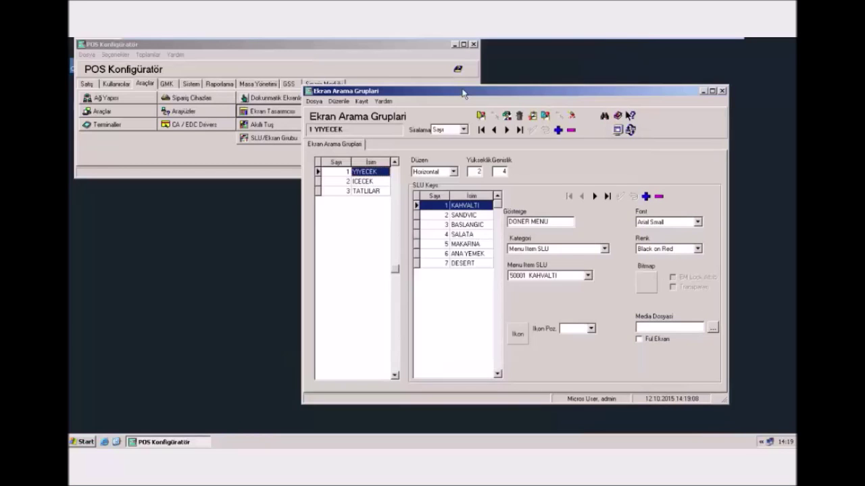
# - Compare the SLU keys of the ICECEK and YIYECEK groups, ending on YIYECEK
pyautogui.moveTo(460, 87); pyautogui.dragTo(456, 82)
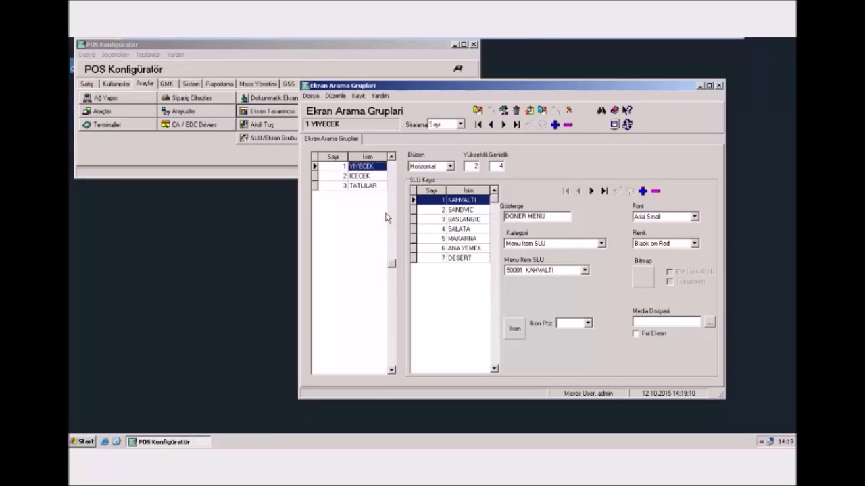
pyautogui.click(367, 178)
pyautogui.click(365, 168)
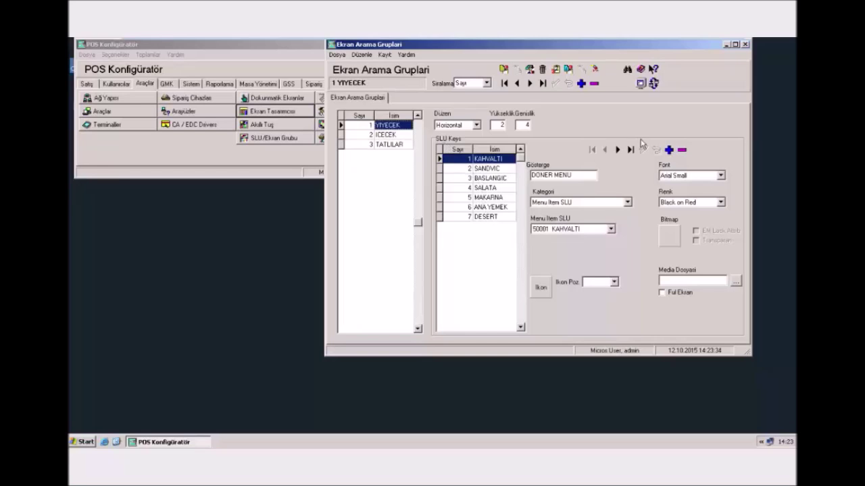
pyautogui.click(668, 150)
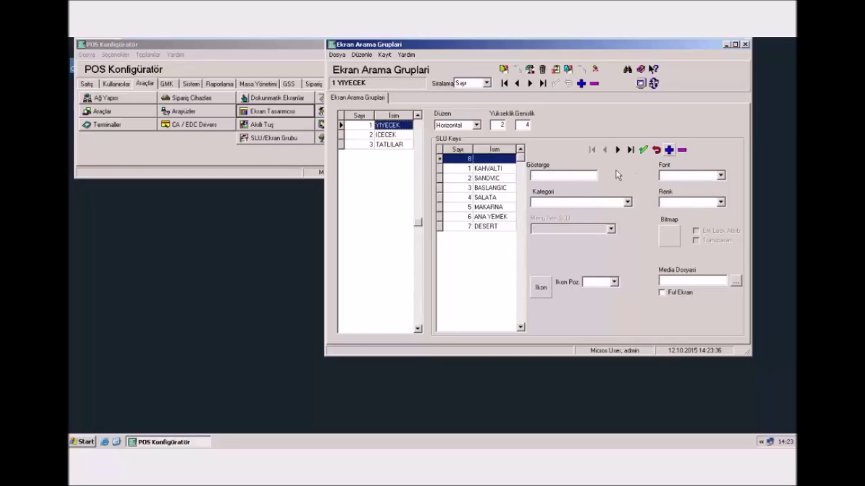
pyautogui.click(682, 150)
pyautogui.click(402, 264)
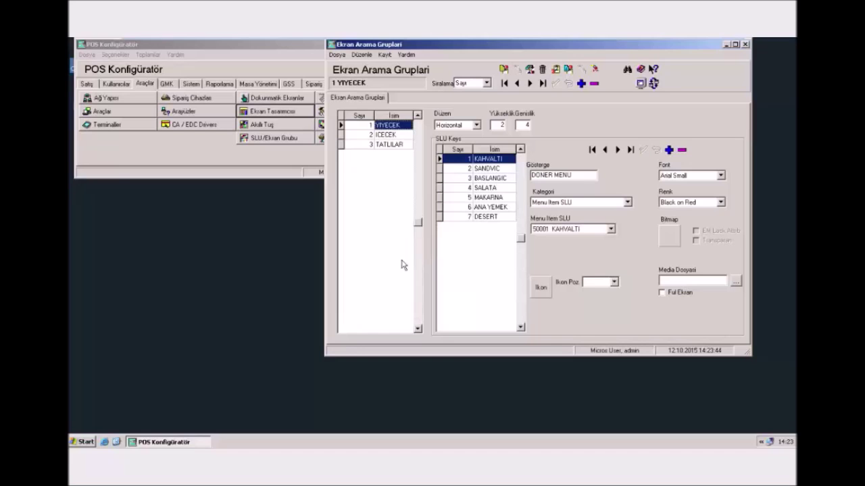
# - Review the settings of each YIYECEK key in order from SANDVIC to DESERT
pyautogui.click(480, 169)
pyautogui.click(486, 179)
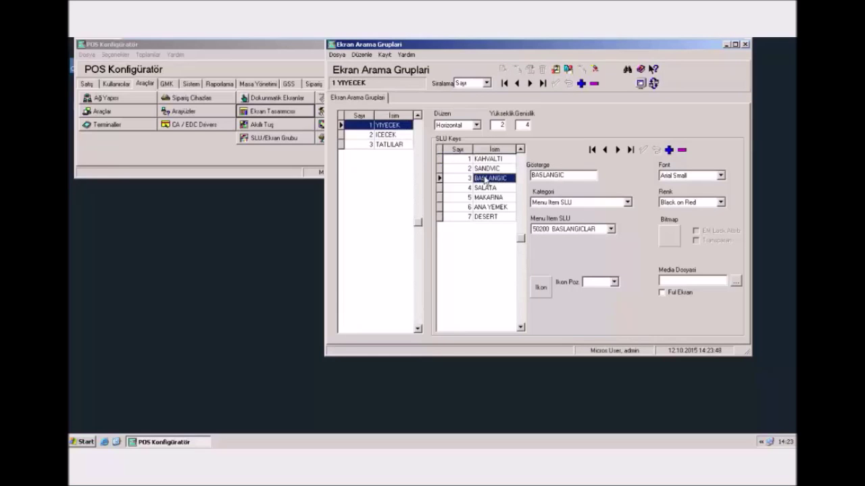
pyautogui.click(487, 189)
pyautogui.click(488, 198)
pyautogui.click(488, 207)
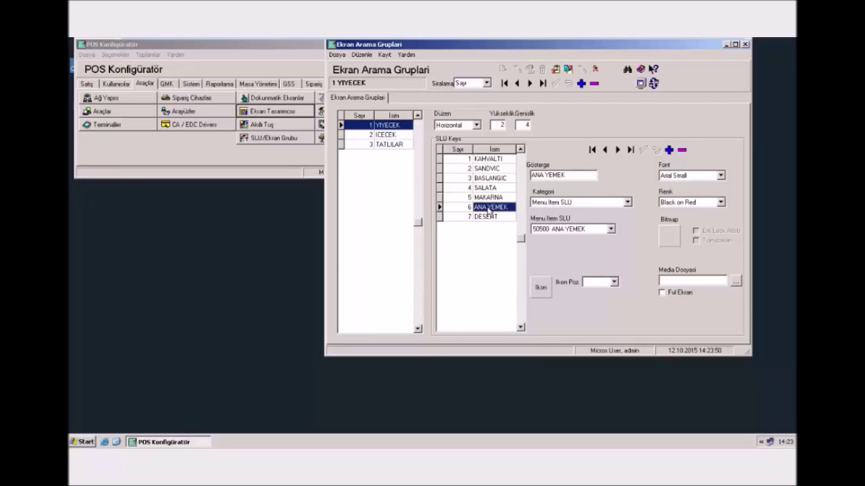
pyautogui.click(488, 217)
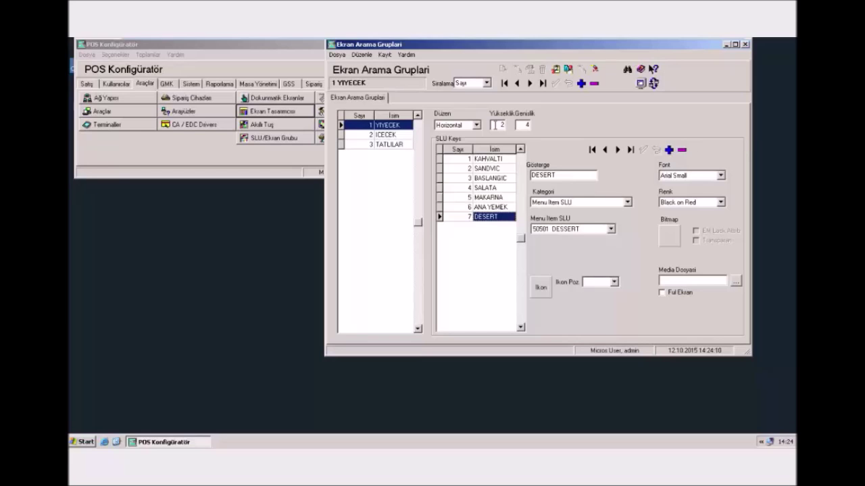
# - Examine the YIYECEK group's height and width settings and the DESERT key's display label
pyautogui.doubleClick(493, 125)
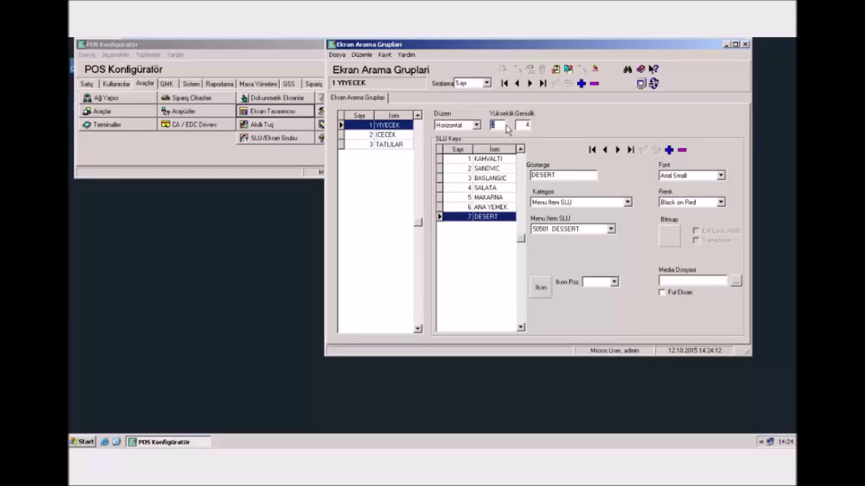
pyautogui.doubleClick(518, 125)
pyautogui.doubleClick(565, 176)
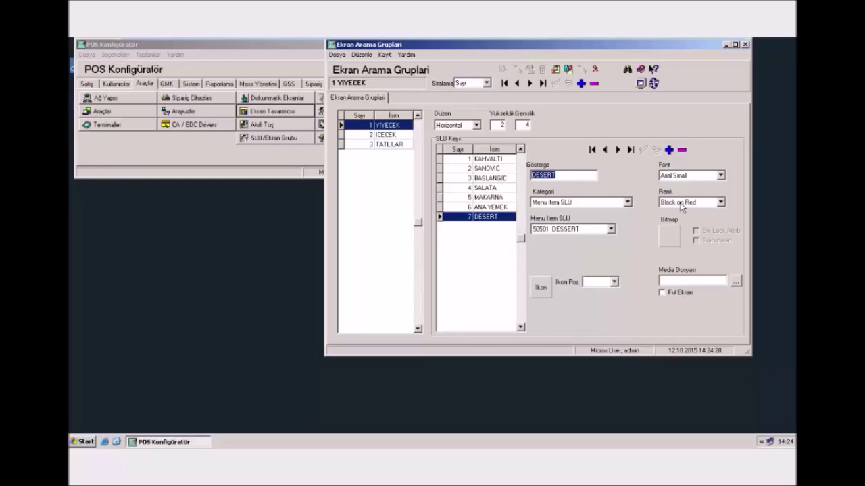
pyautogui.press('Tab')
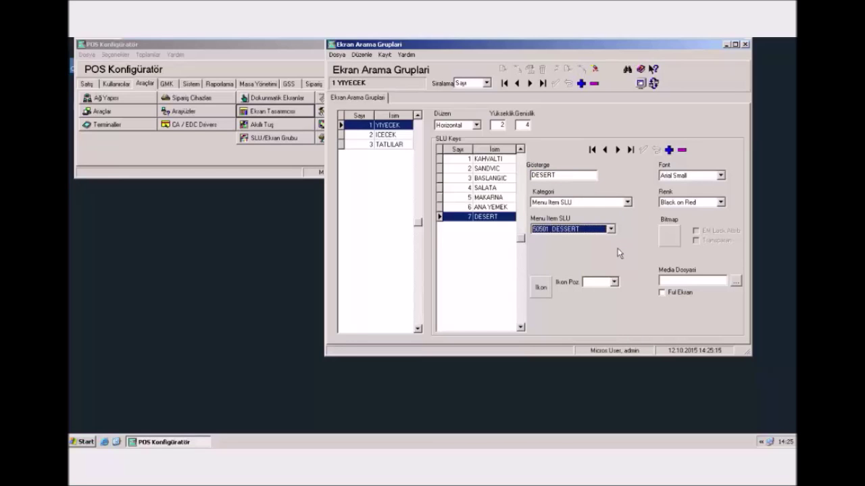
# - Examine the category and Menu Item SLU choices of the DESERT key, keeping its current assignments
pyautogui.click(628, 204)
pyautogui.click(627, 218)
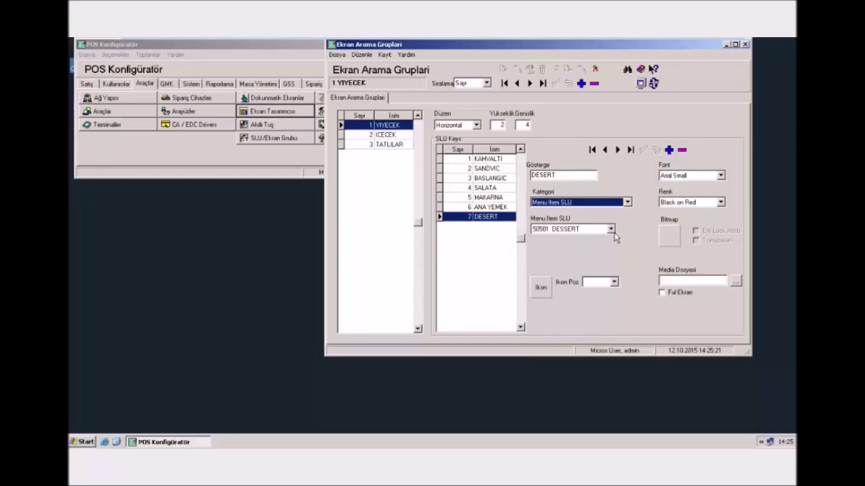
pyautogui.click(610, 230)
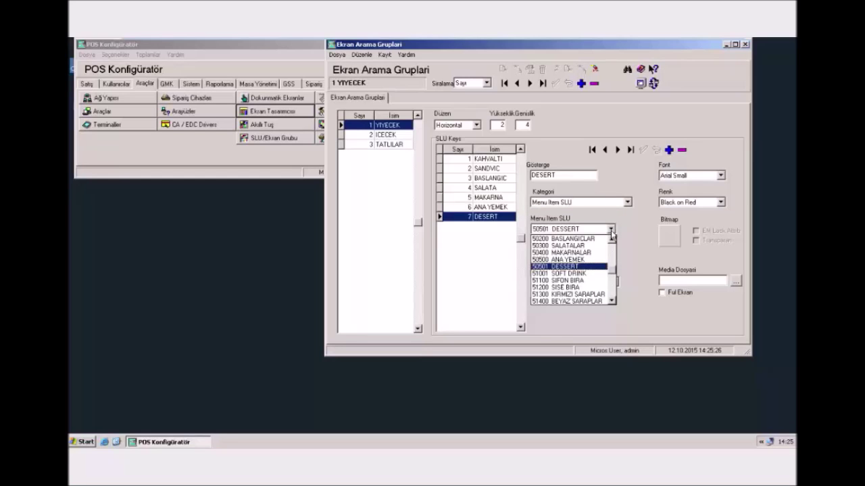
pyautogui.click(611, 231)
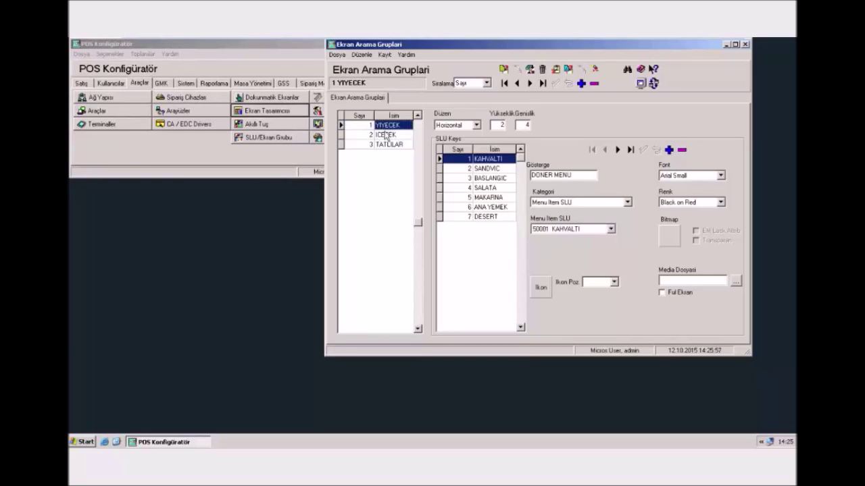
# - In the ICECEK group, set the display label of the third key, SİSE BIRALAR, to ŞİŞE BİRALAR
pyautogui.click(387, 136)
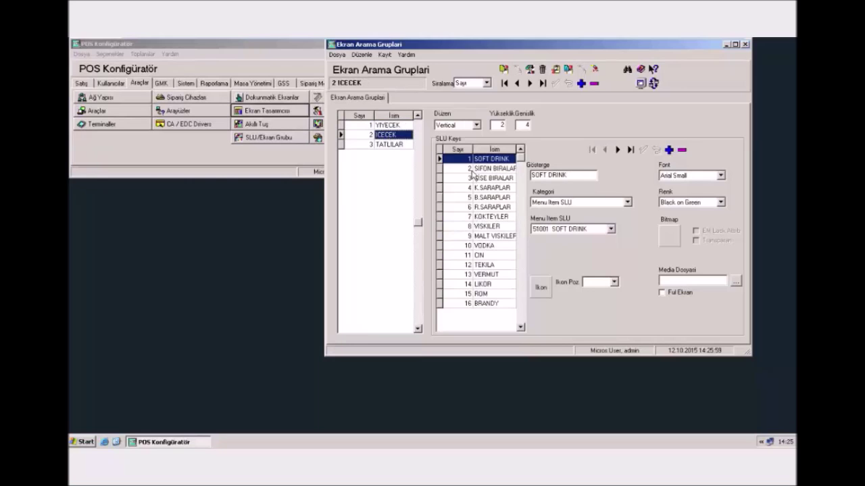
pyautogui.click(481, 179)
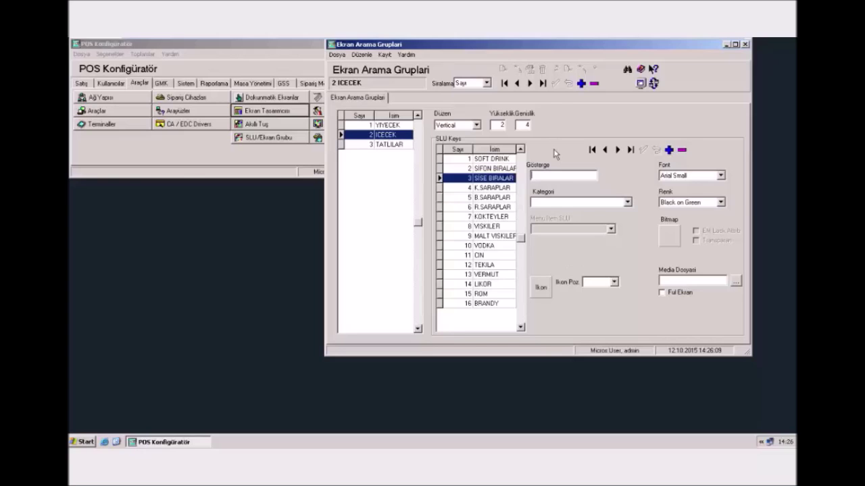
pyautogui.write('Ş')
pyautogui.write('E BİRLA')
pyautogui.press('BackSpace')
pyautogui.press('BackSpace')
pyautogui.press('BackSpace')
pyautogui.press('BackSpace')
pyautogui.press('BackSpace')
pyautogui.press('BackSpace')
pyautogui.press('BackSpace')
pyautogui.press('BackSpace')
pyautogui.press('BackSpace')
pyautogui.press('BackSpace')
pyautogui.write('ŞİŞE BİRALA')
# - Assign the ŞİŞE BİRALAR key the category Menu Item SLU and link it to menu item SLU 51200 SISE BIRA
pyautogui.click(585, 202)
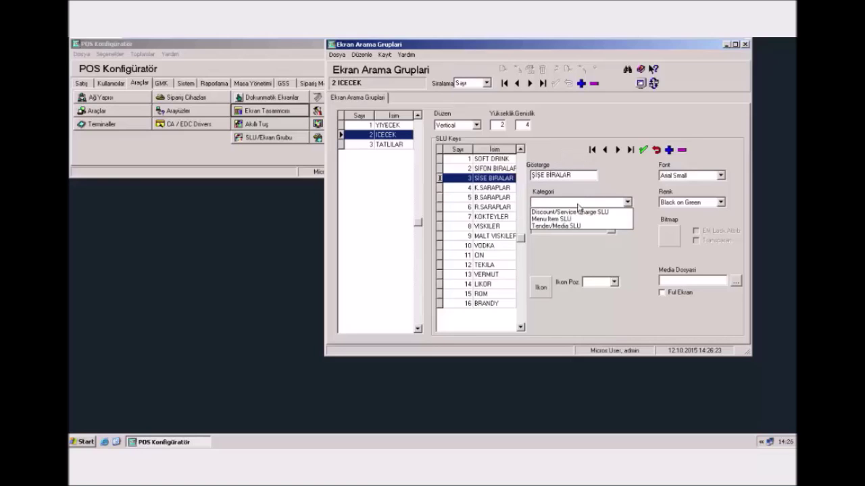
pyautogui.click(571, 216)
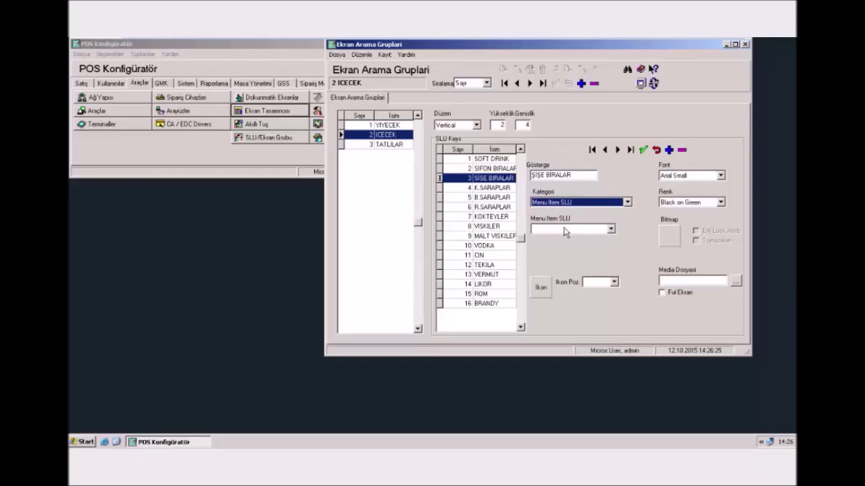
pyautogui.click(566, 230)
pyautogui.click(610, 301)
pyautogui.click(610, 301)
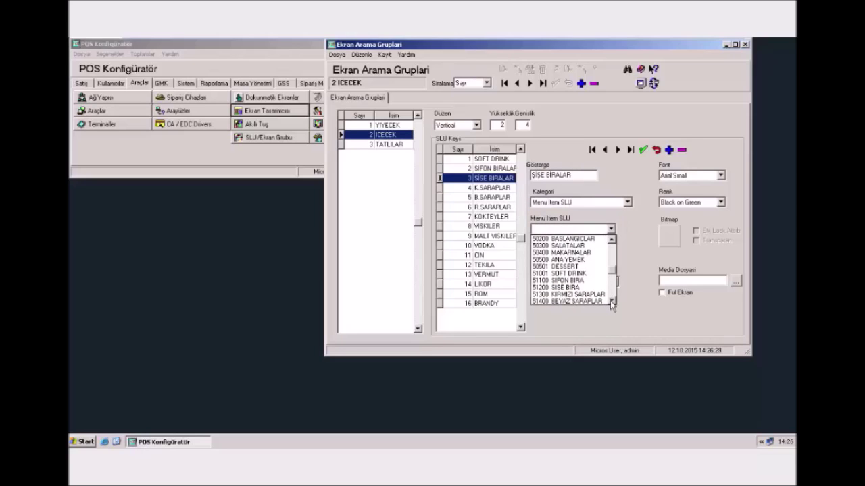
pyautogui.click(610, 300)
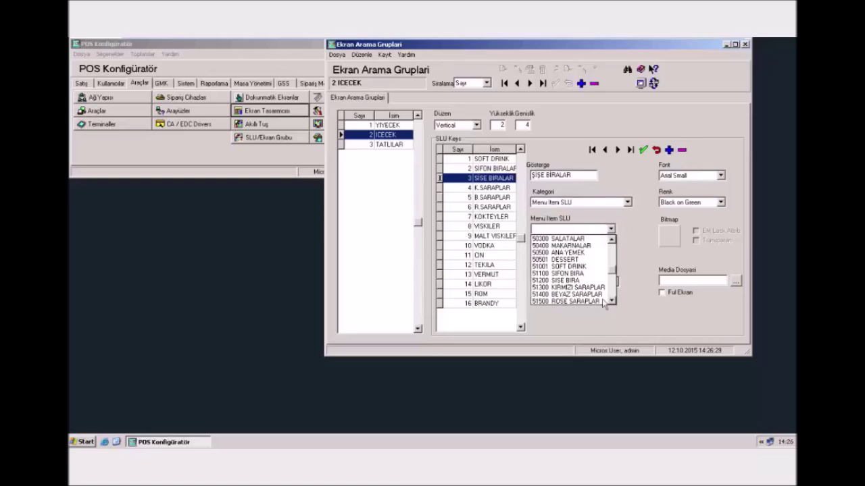
pyautogui.click(560, 281)
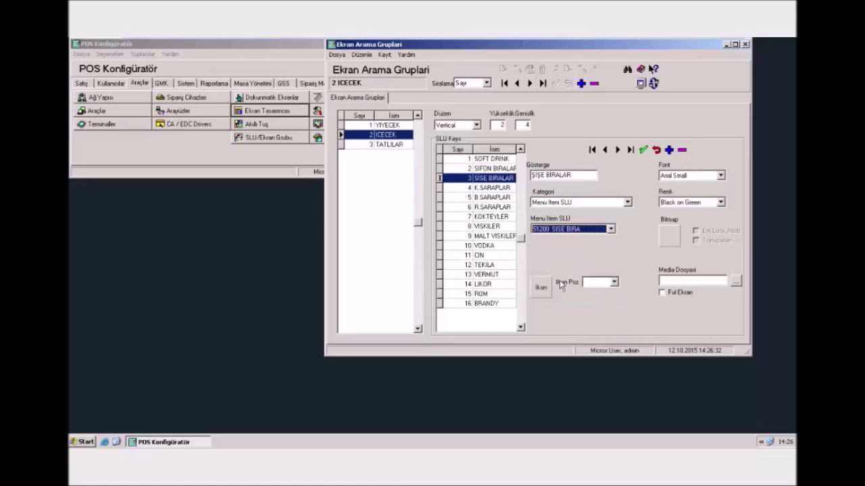
# - Keep the ŞİŞE BİRALAR key's font at Arial Small and color at Black on Green, and save the key
pyautogui.click(685, 177)
pyautogui.click(685, 177)
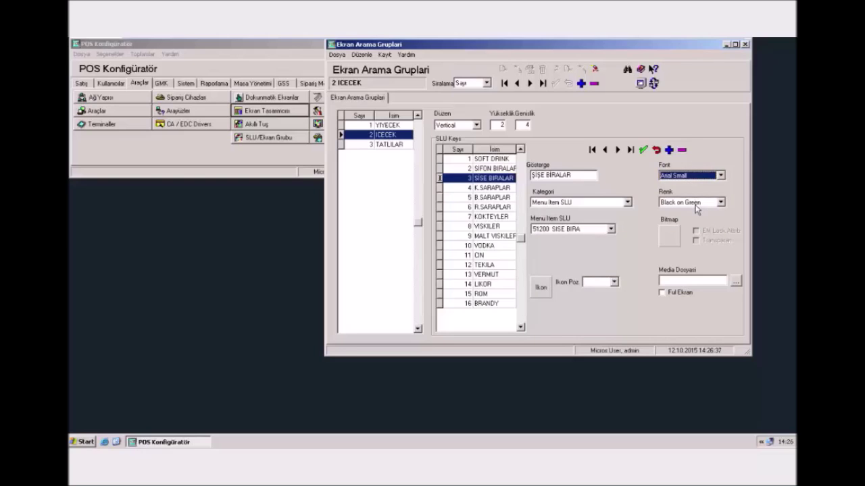
pyautogui.click(696, 204)
pyautogui.click(695, 205)
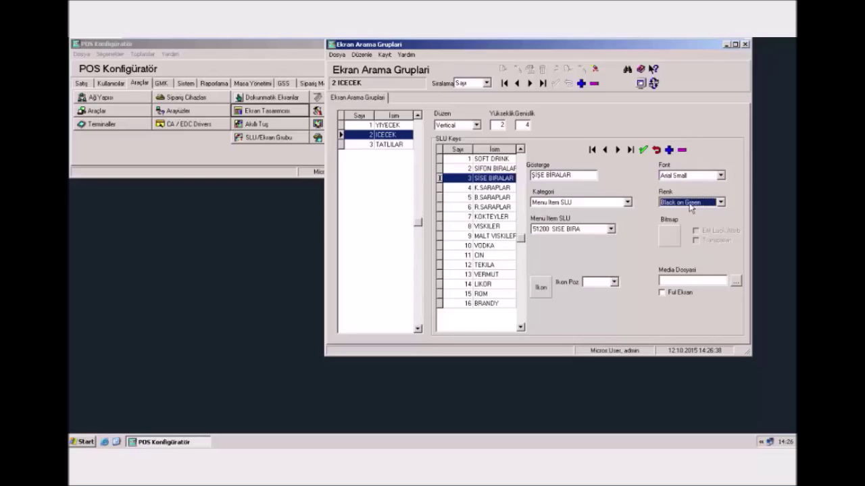
pyautogui.click(644, 150)
# - Move the POS Konfigüratör window aside to uncover the desktop shortcuts and start 3700 POS Operations
pyautogui.click(175, 43)
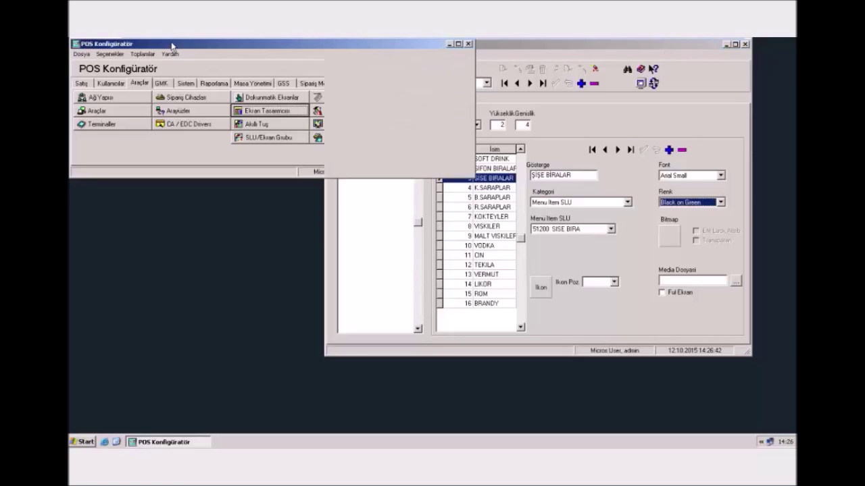
pyautogui.moveTo(150, 44); pyautogui.dragTo(194, 46)
pyautogui.doubleClick(89, 98)
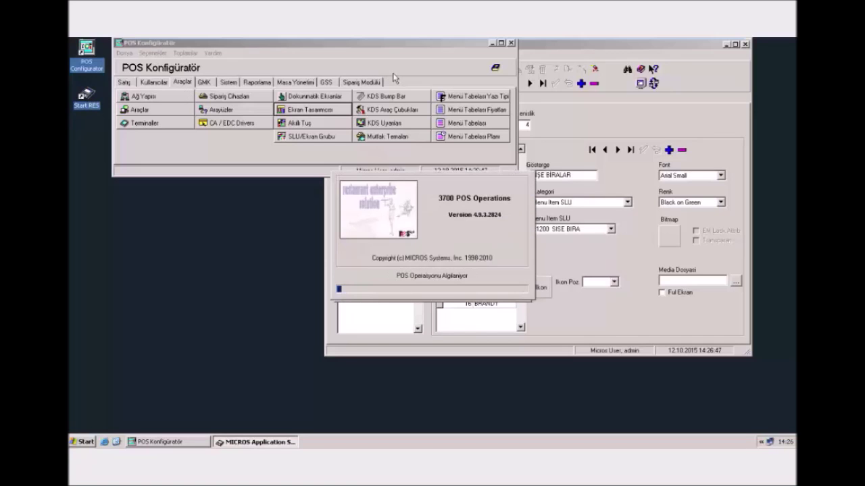
pyautogui.press('Return')
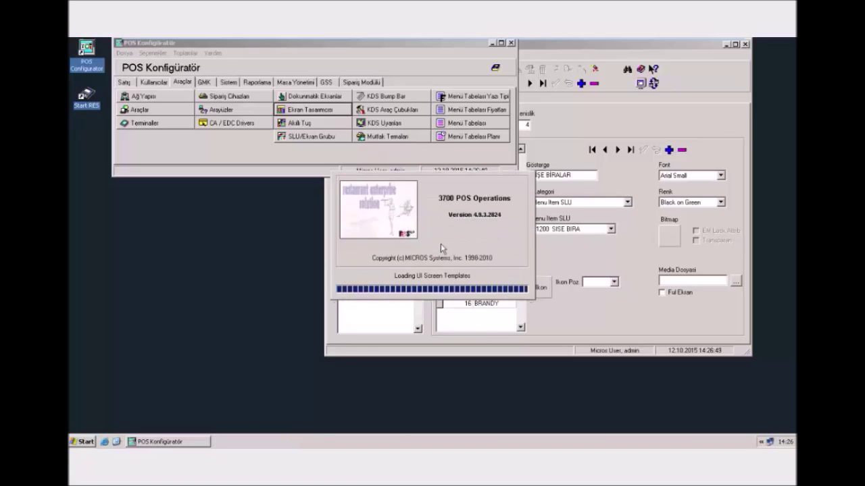
pyautogui.press('Return')
# - Sign in to POS Operations with the employee's sign-in number and bring up the list of open checks
pyautogui.click(560, 356)
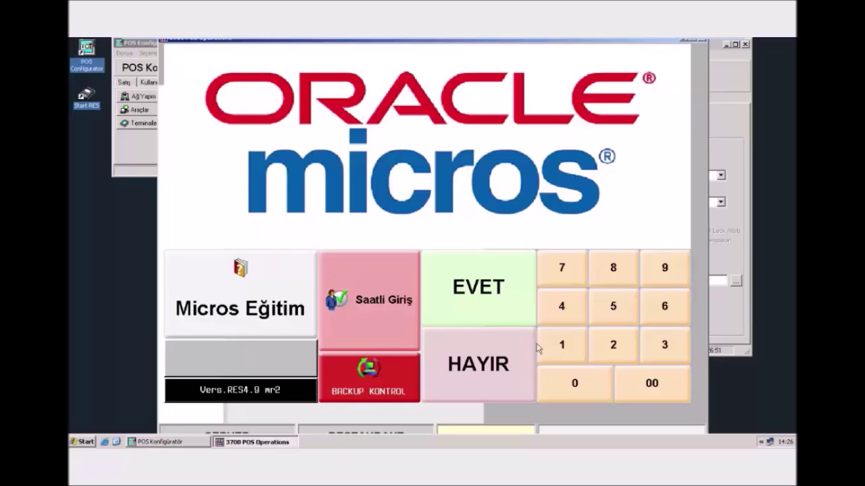
pyautogui.click(491, 310)
pyautogui.click(646, 272)
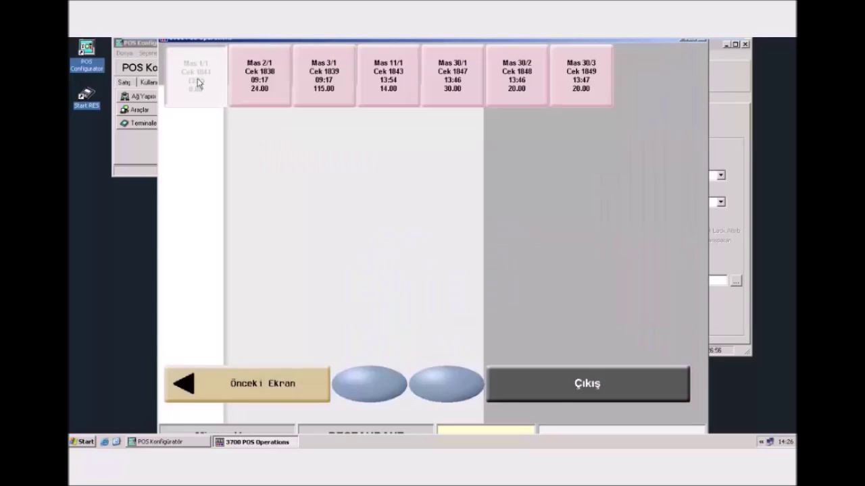
# - Open the check of table 1/1 and display the ŞİŞE BİRALAR items from the drinks menu
pyautogui.click(200, 85)
pyautogui.click(456, 318)
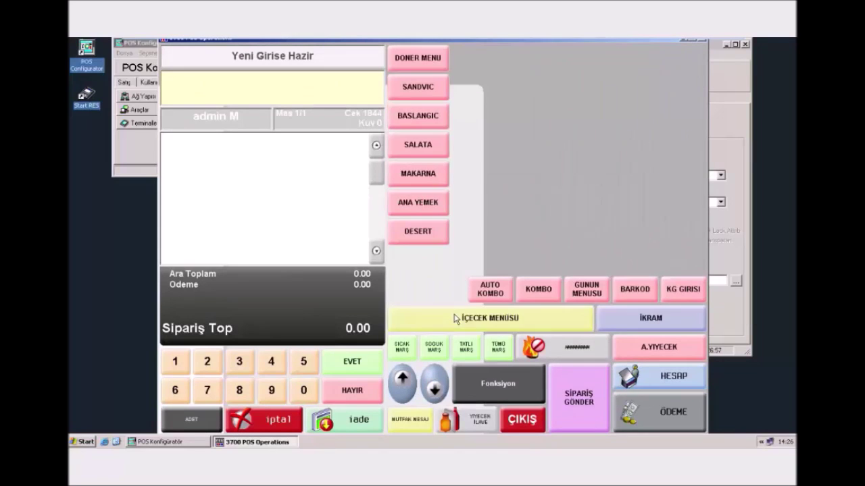
pyautogui.click(412, 118)
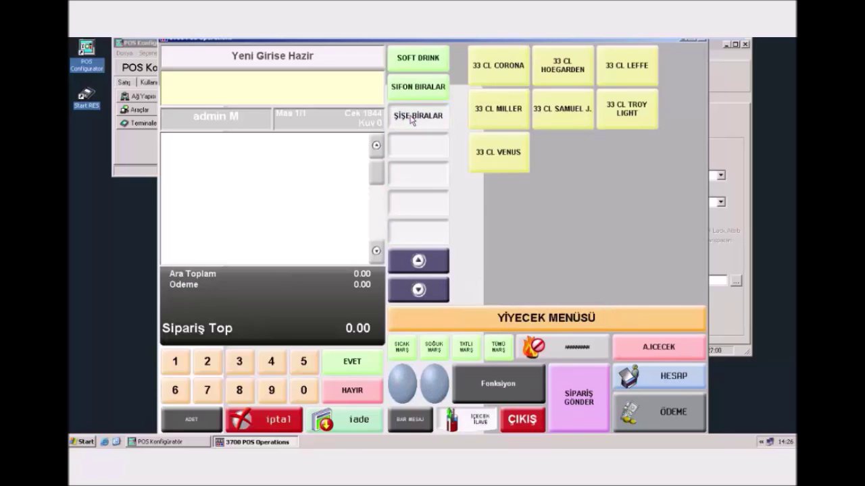